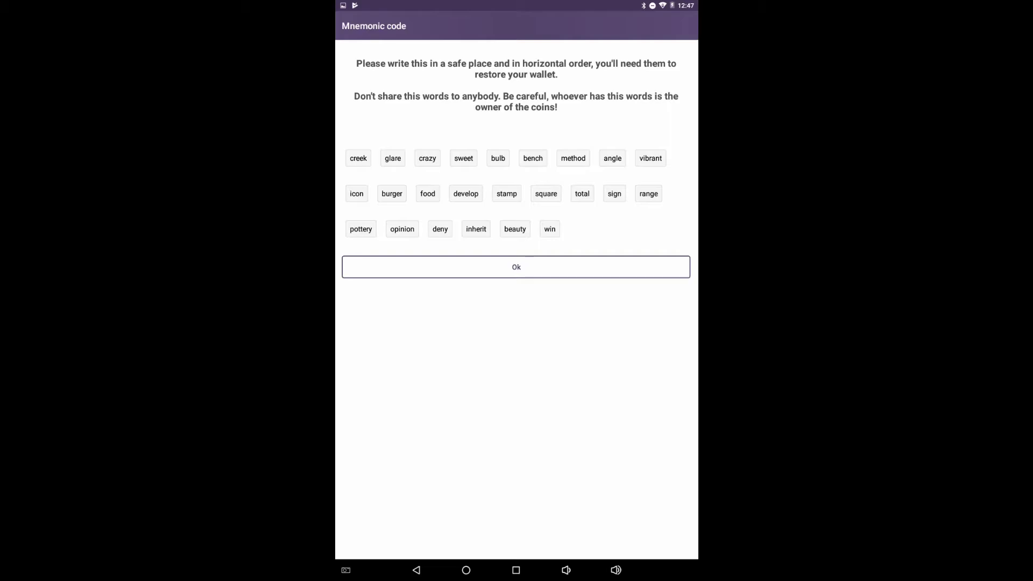
{"action": "left_click", "coordinate": [516, 267]}
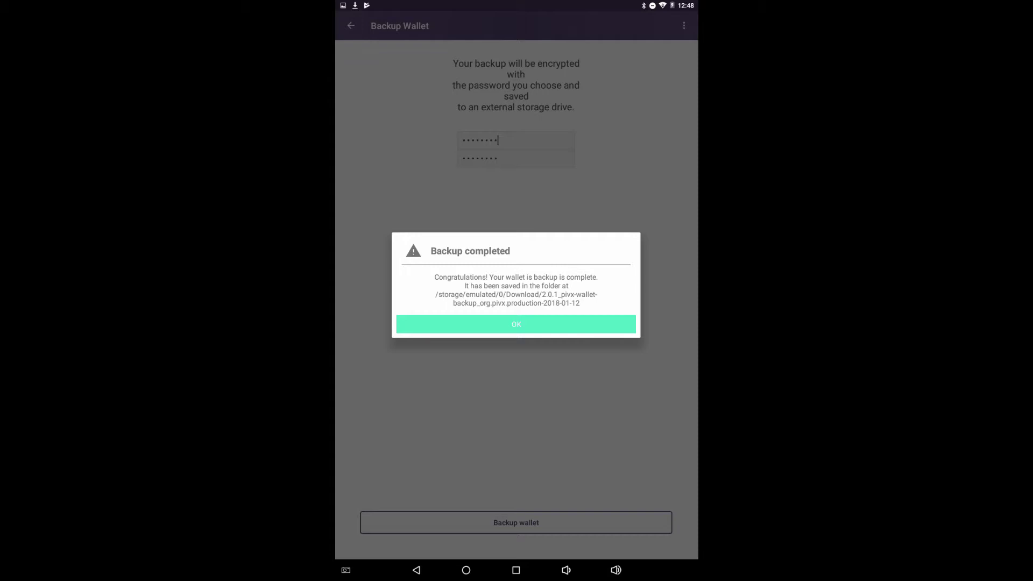
Dismiss the backup confirmation to return to the wallet
{"action": "left_click", "coordinate": [516, 324]}
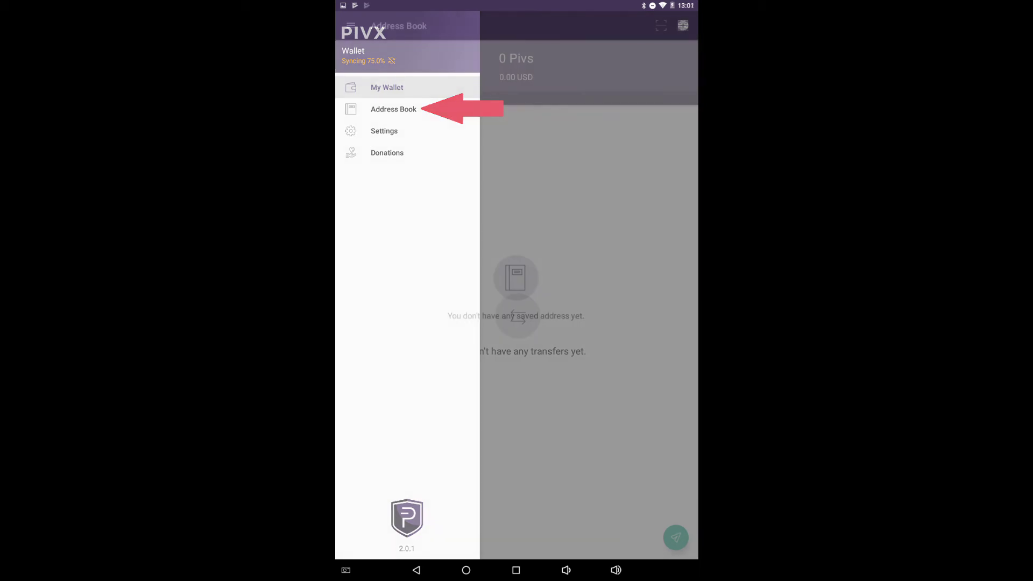
Open the address book from the wallet's navigation menu
{"action": "left_click", "coordinate": [393, 110]}
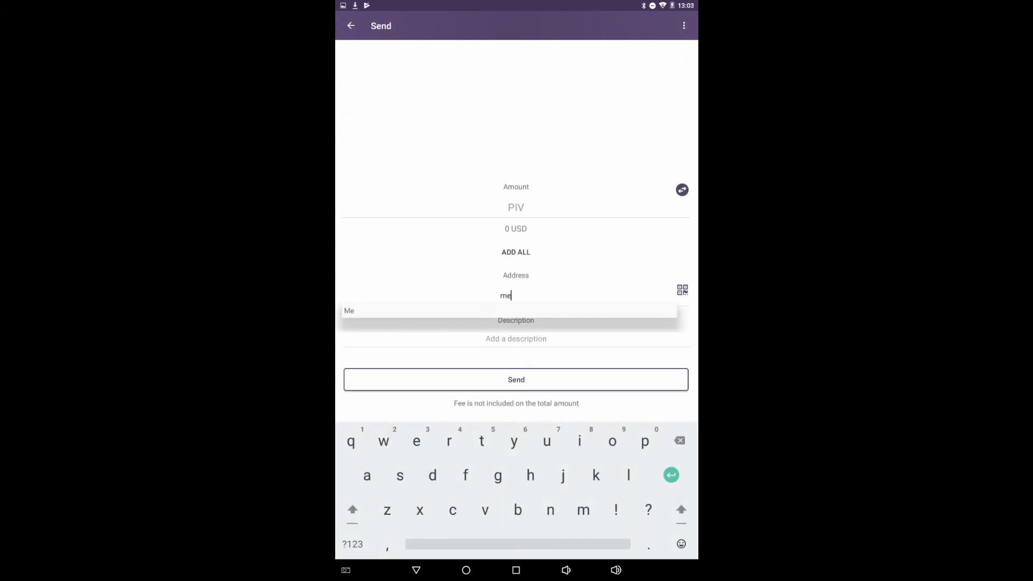
Pick the 'Me' contact suggestion to fill the recipient's full PIVX address
{"action": "left_click", "coordinate": [349, 310]}
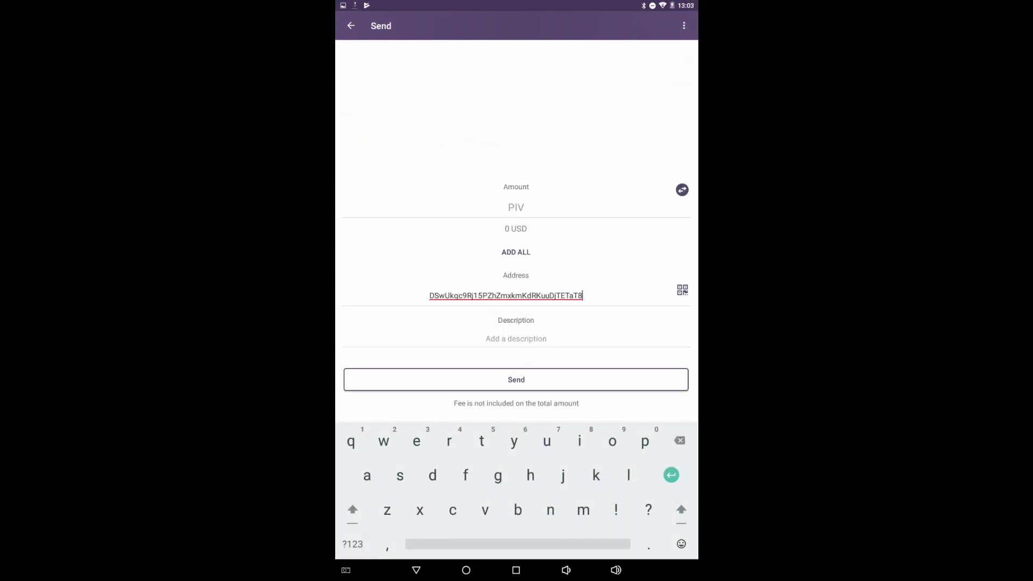